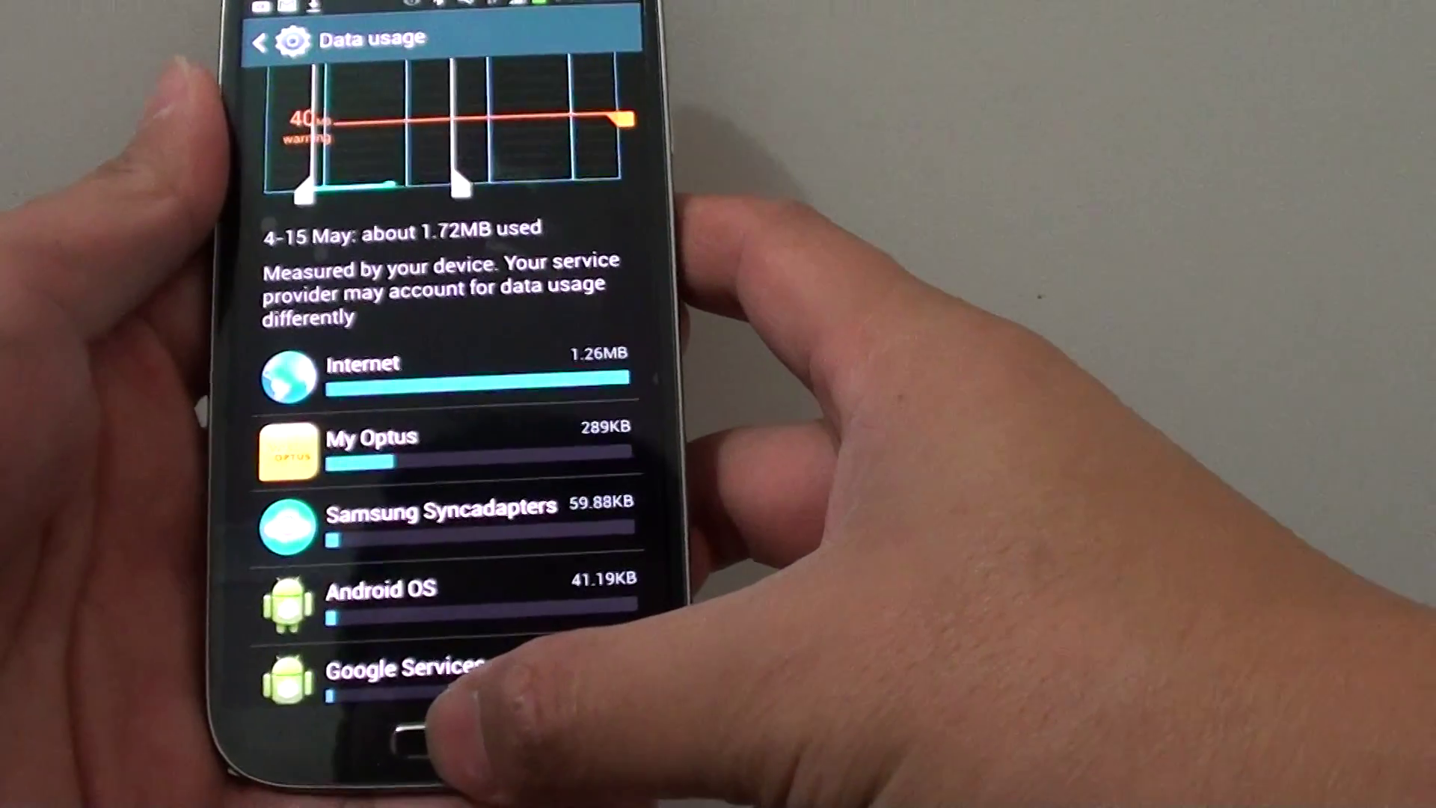
# Exit the Data usage screen, which shows about 1.72MB used, to the home screen
pyautogui.click(416, 764)
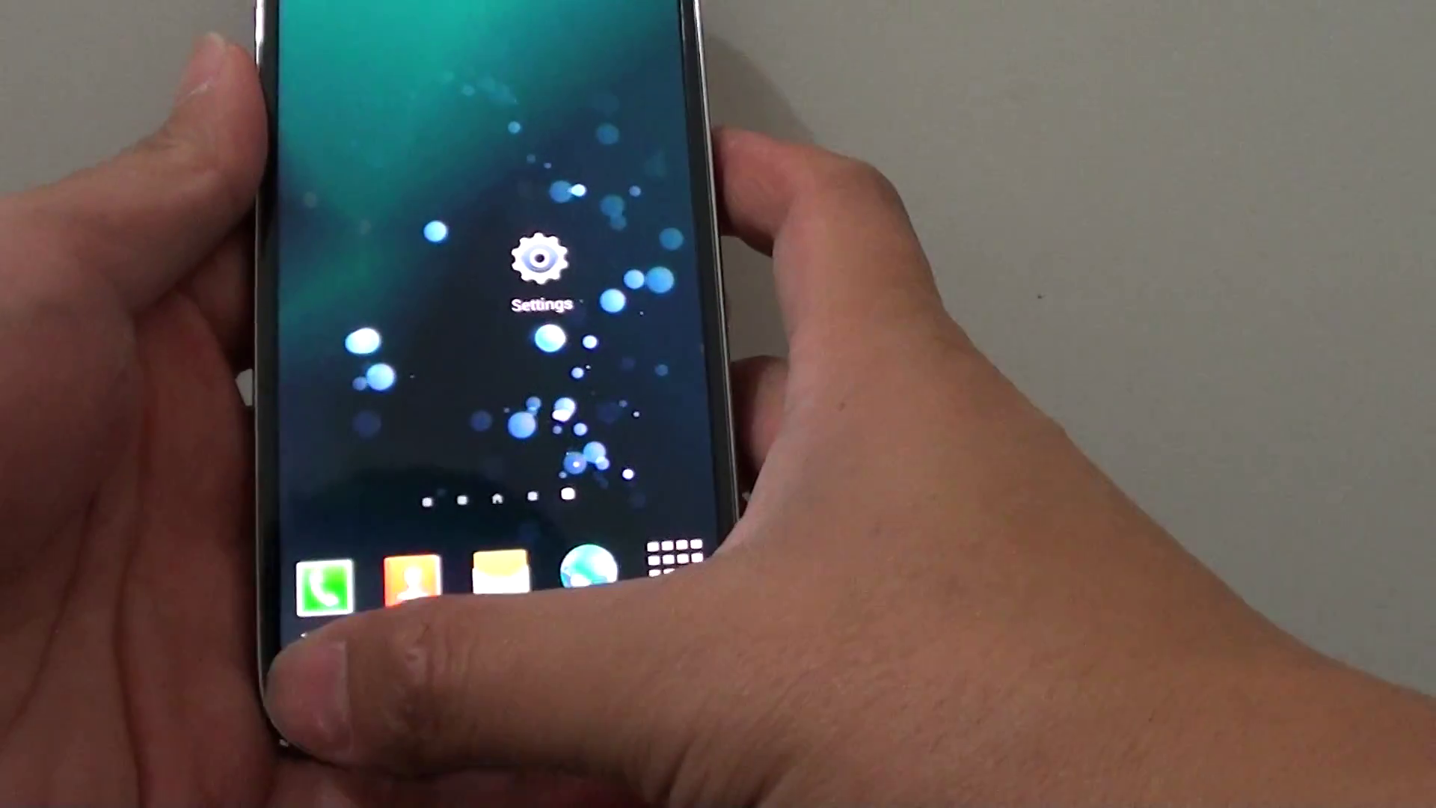
# From the home screen menu, enter Settings, switch NFC on, and open Data usage
pyautogui.click(325, 775)
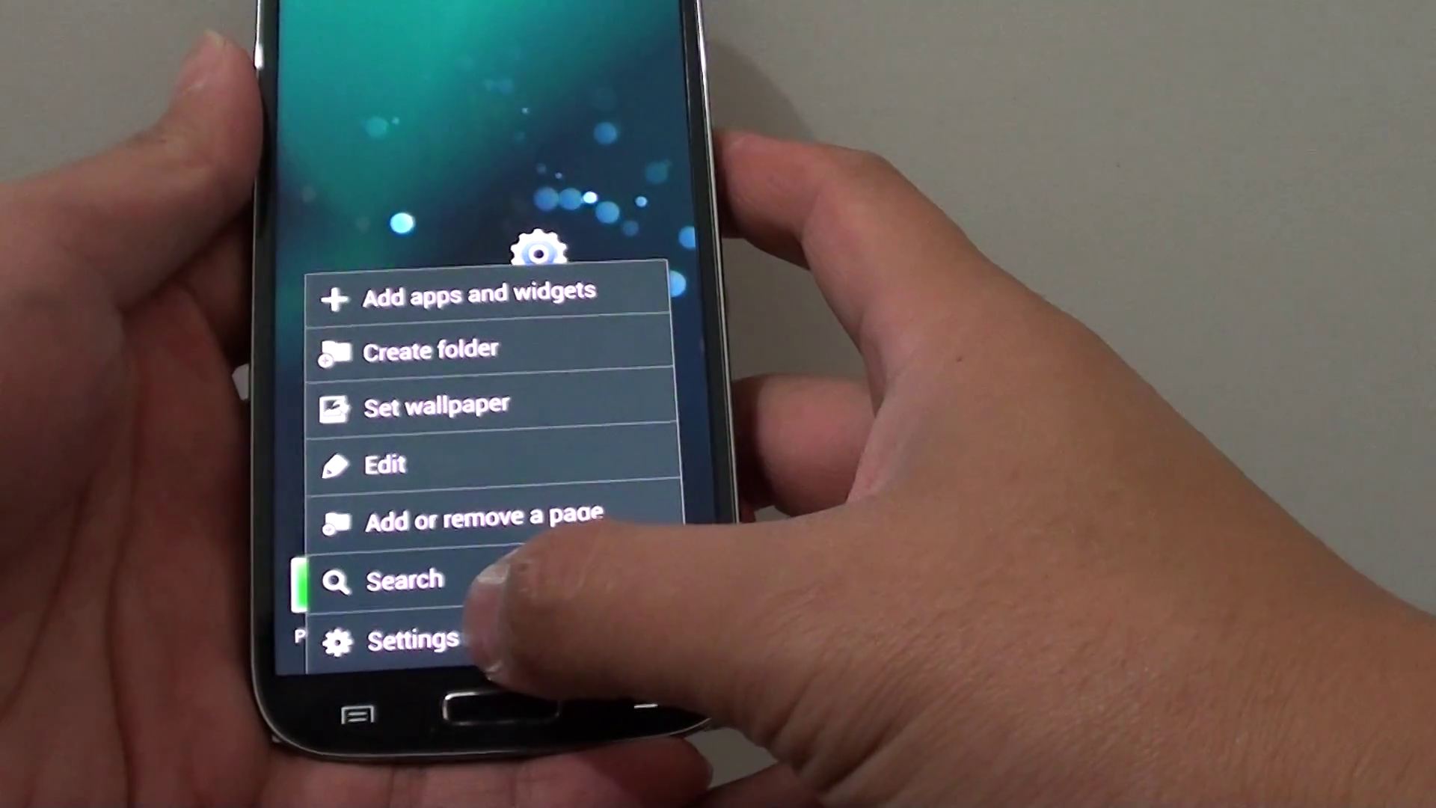
pyautogui.click(450, 646)
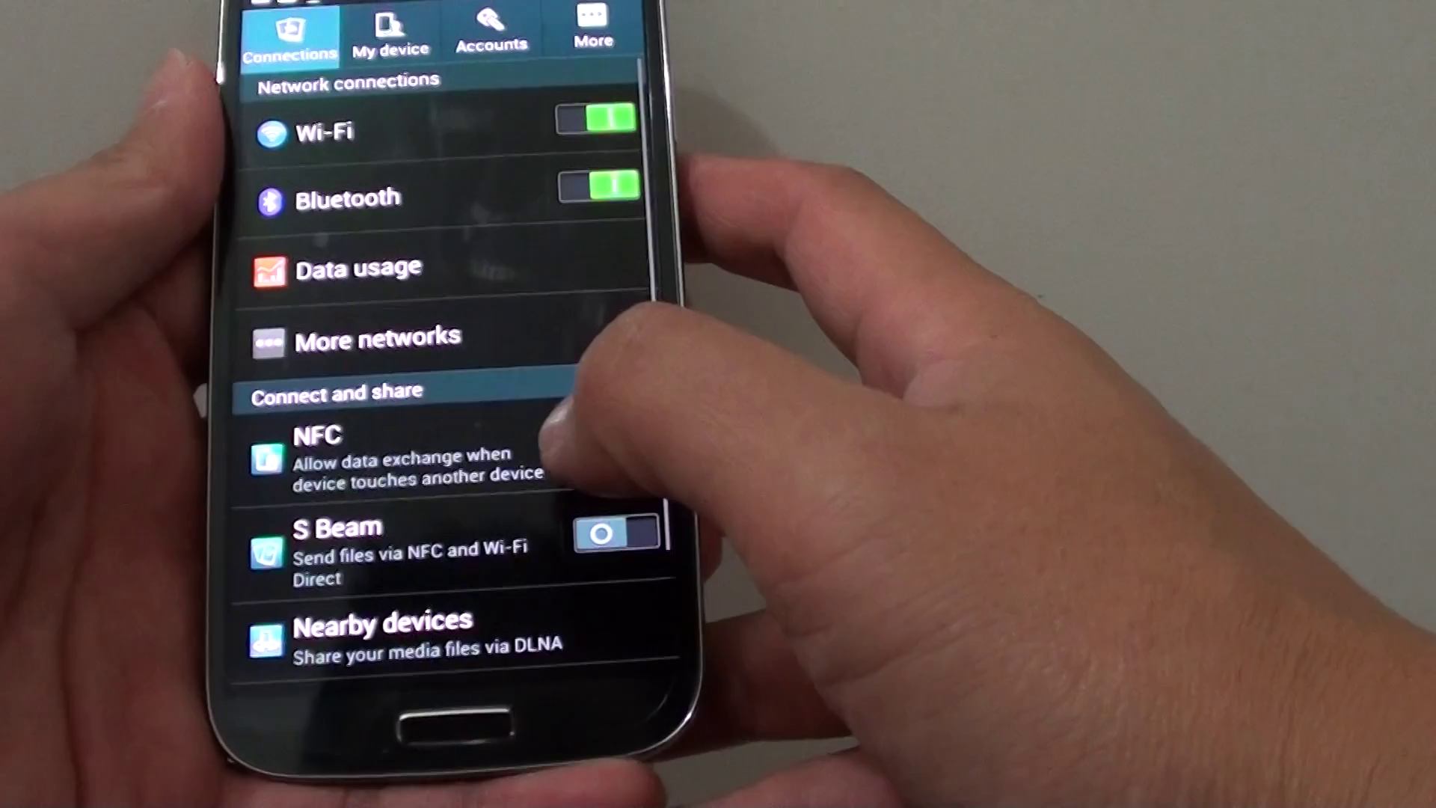
pyautogui.click(606, 460)
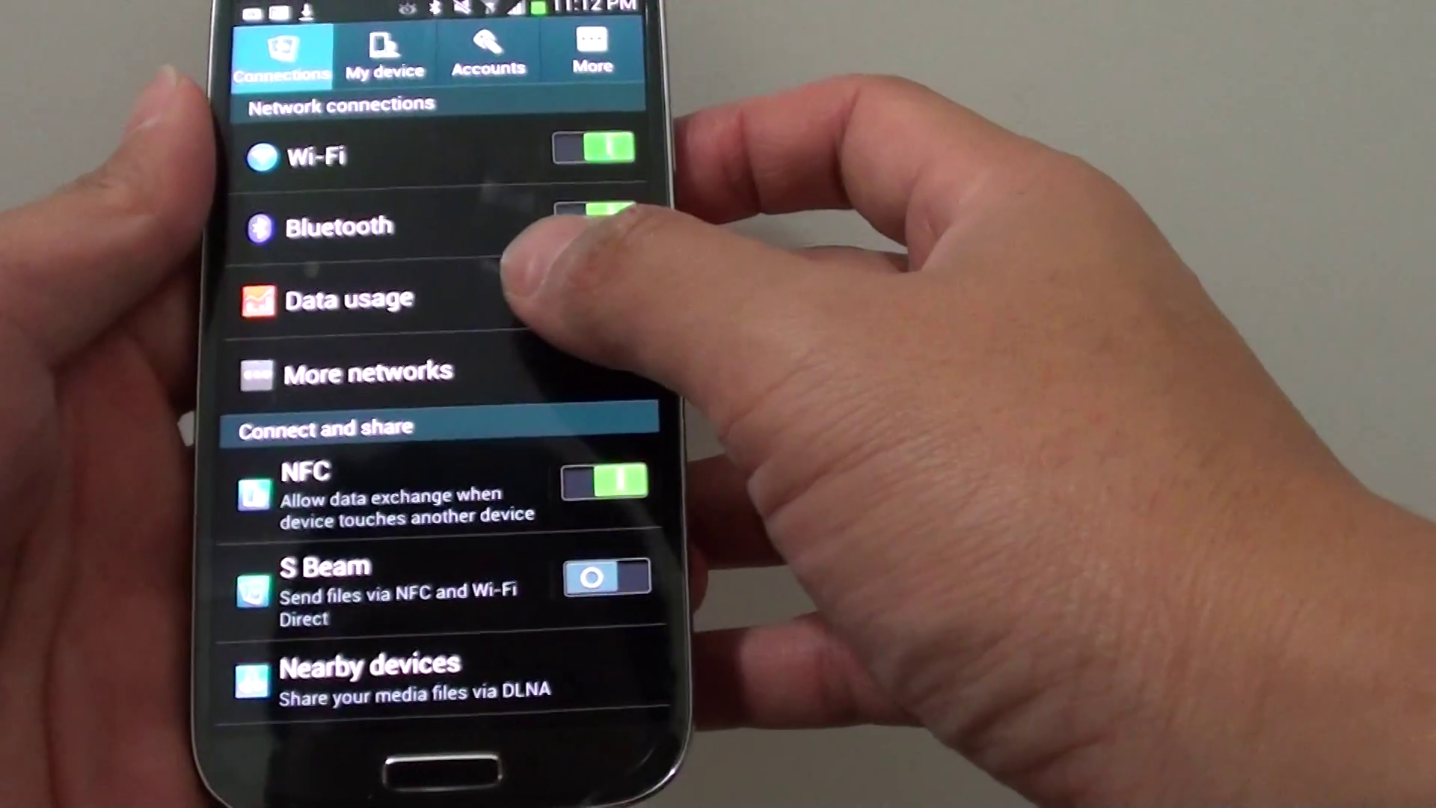
pyautogui.click(494, 290)
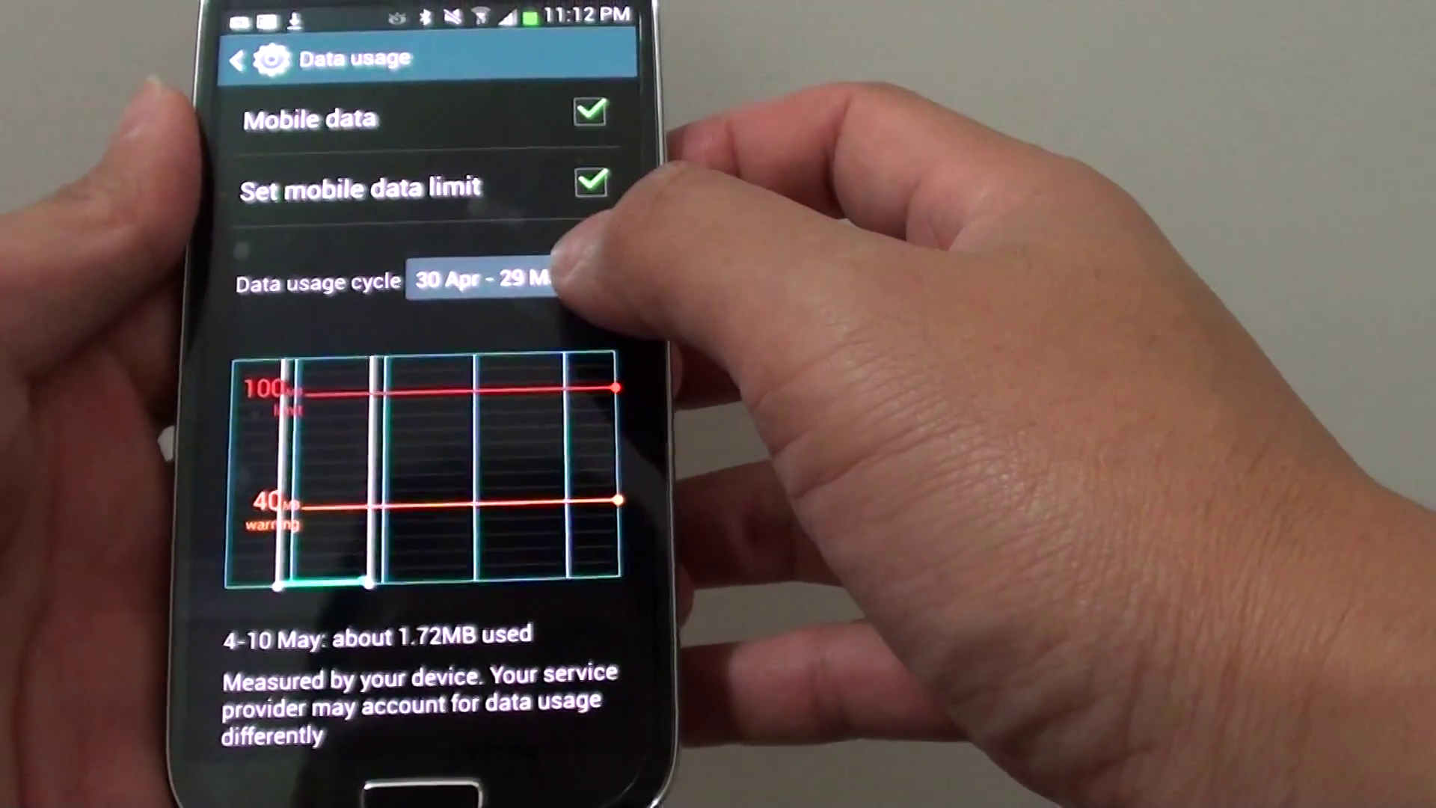
pyautogui.scroll(-5, 415, 497)
pyautogui.scroll(-3, 416, 471)
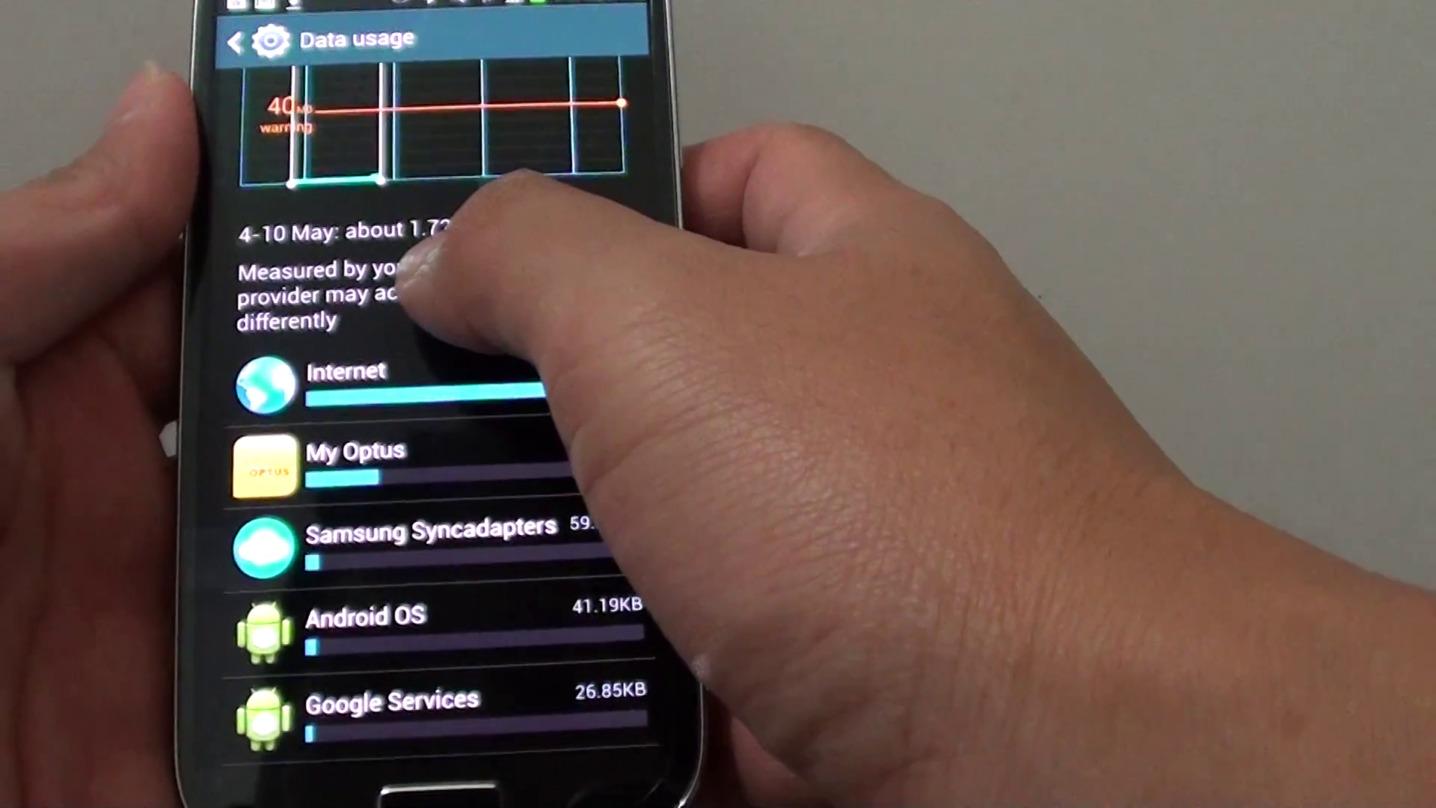
pyautogui.scroll(5, 455, 264)
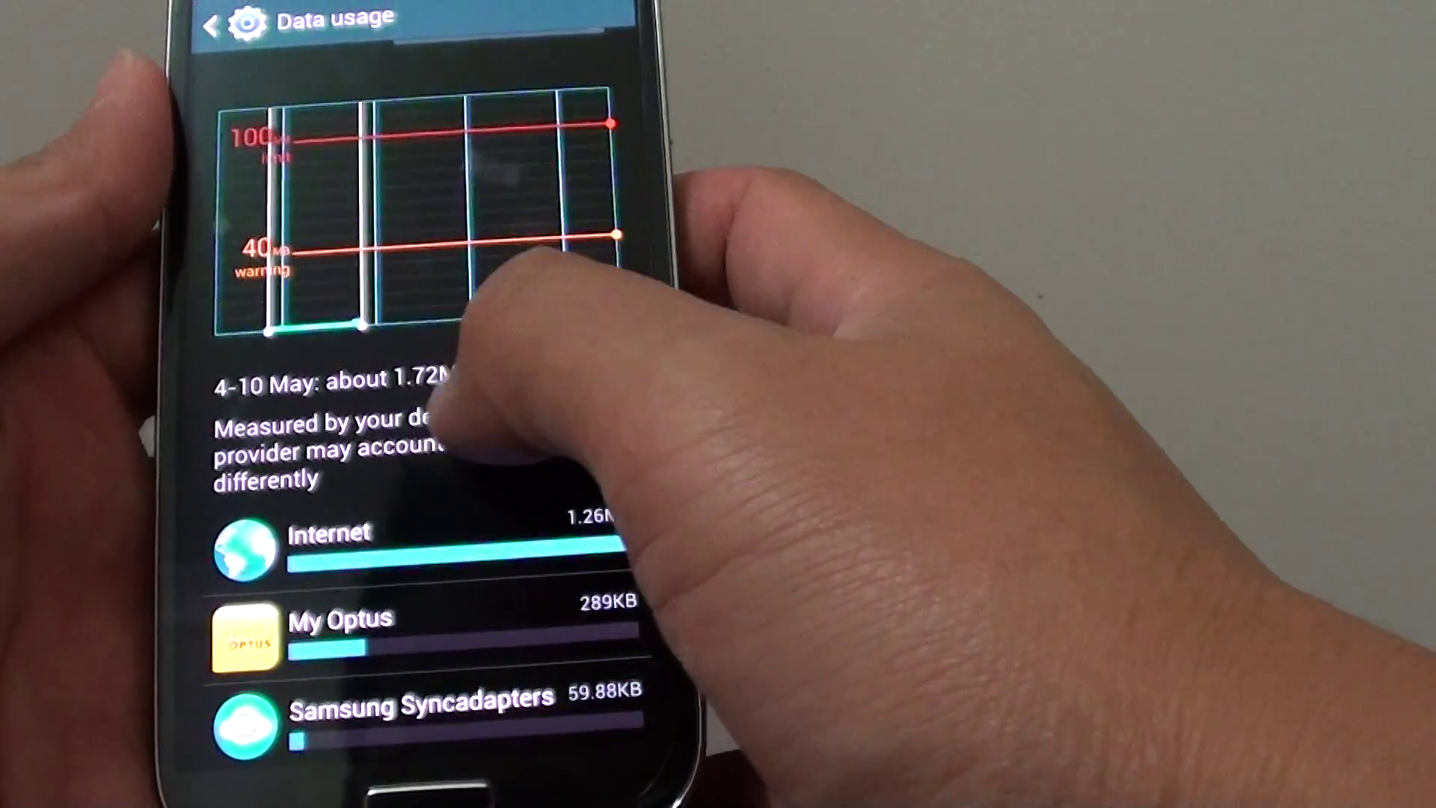
pyautogui.scroll(-3, 499, 461)
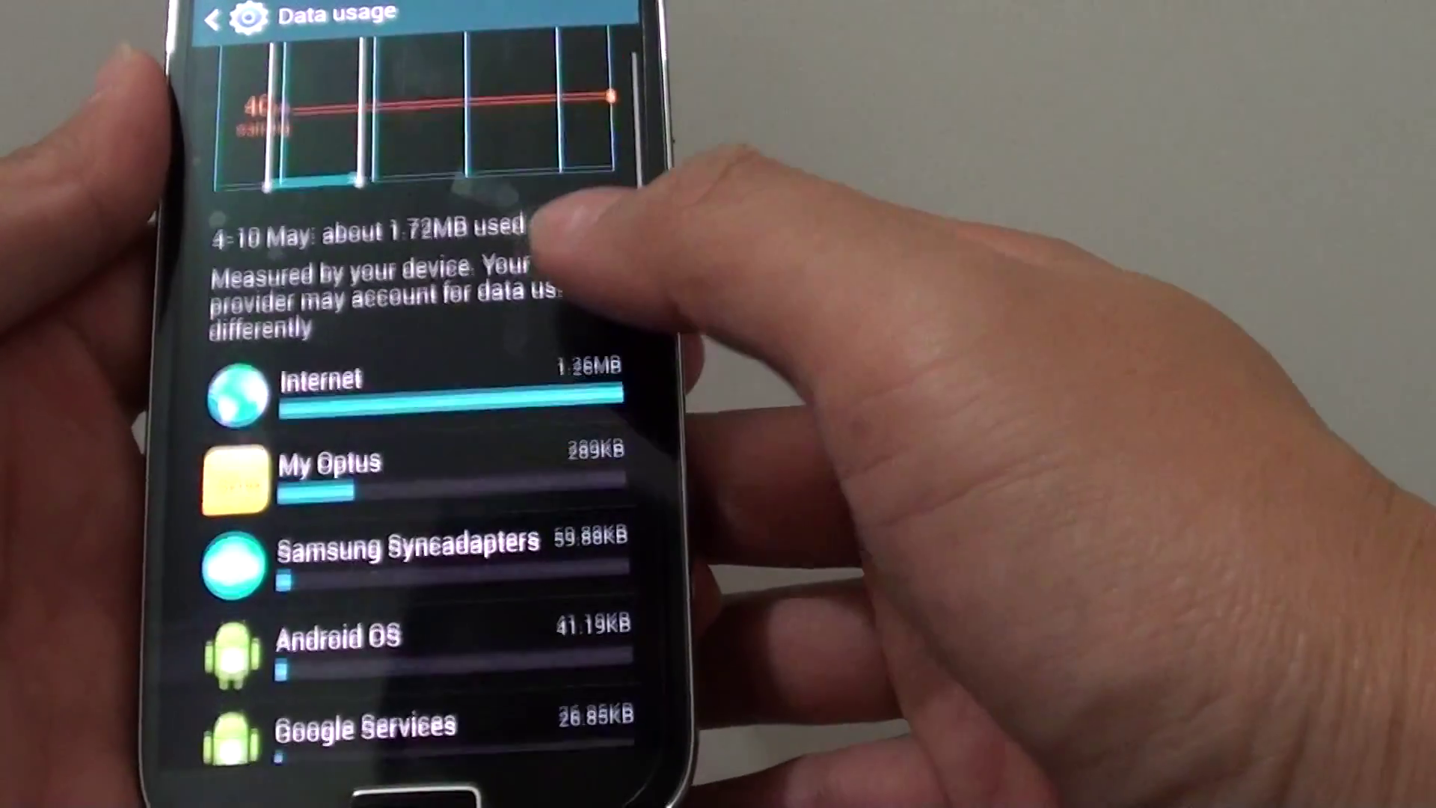
pyautogui.scroll(-2, 477, 561)
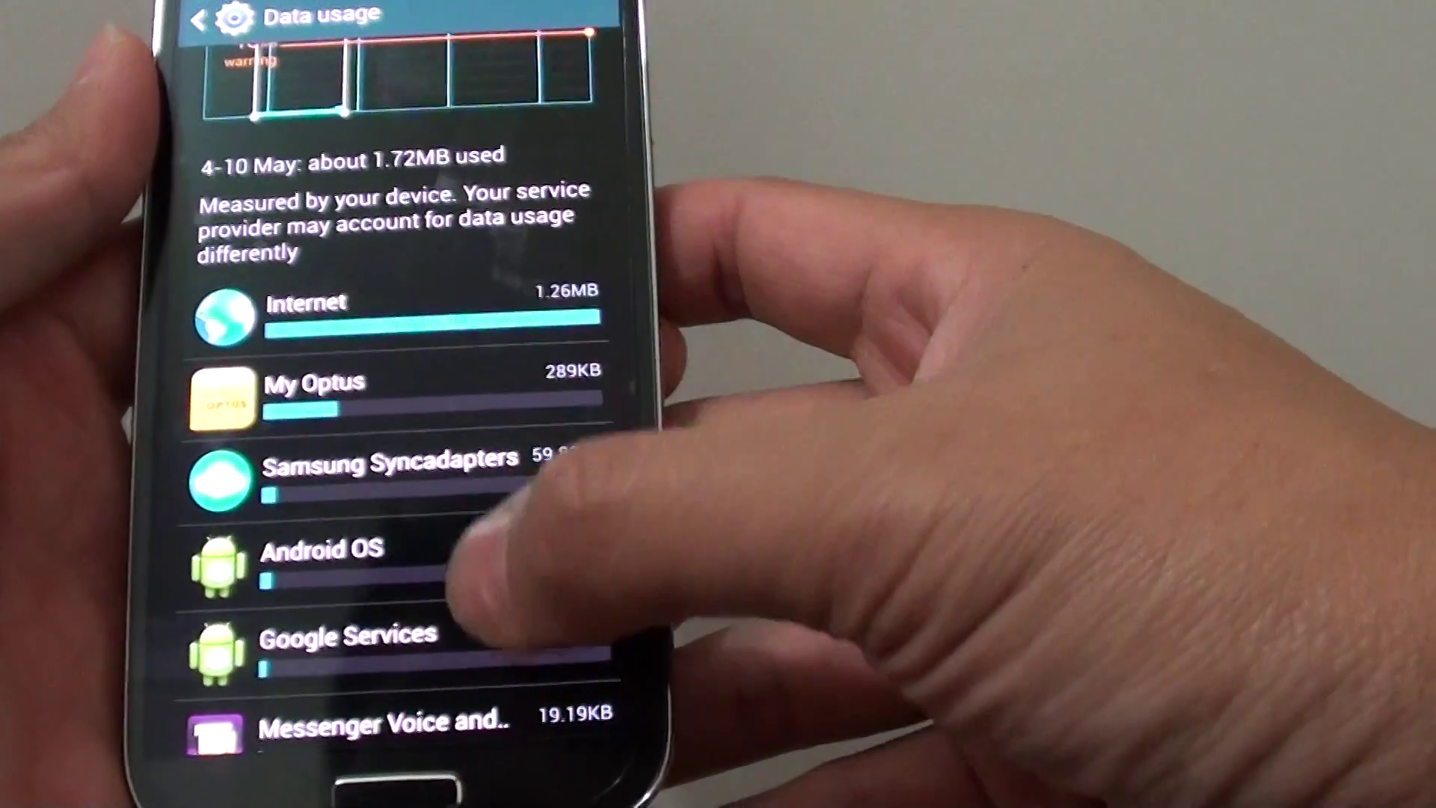
pyautogui.scroll(-5, 427, 448)
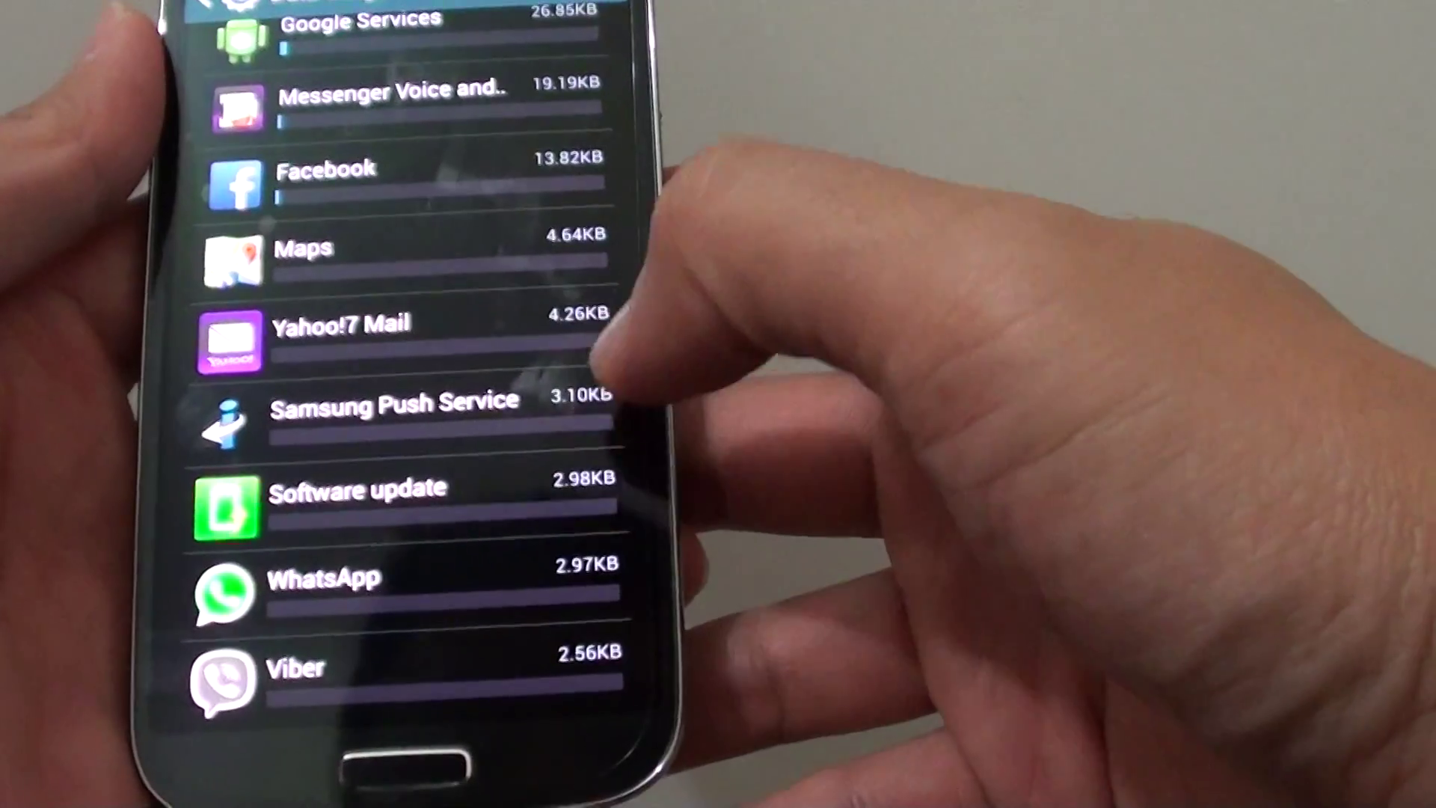
pyautogui.scroll(3, 449, 449)
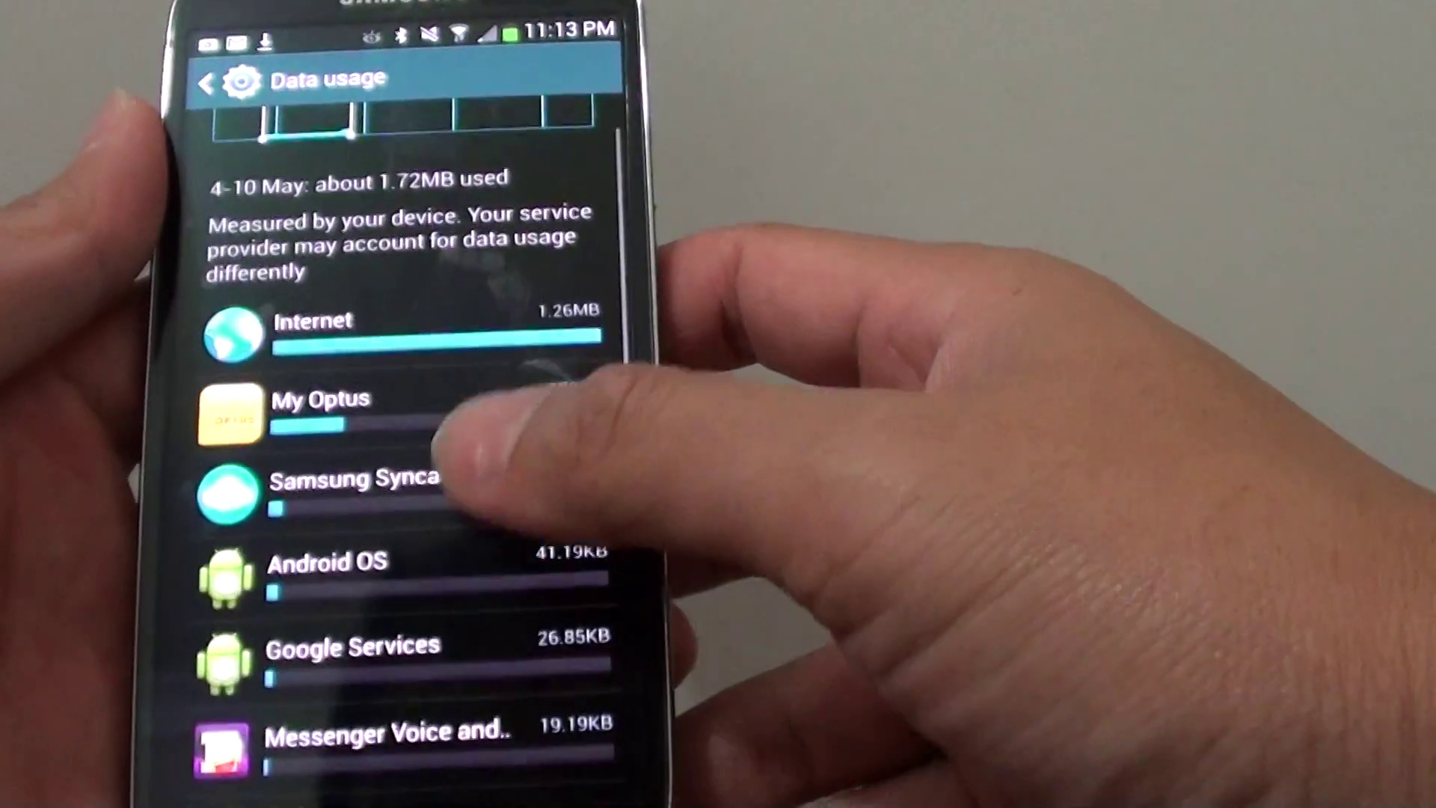
pyautogui.scroll(5, 449, 450)
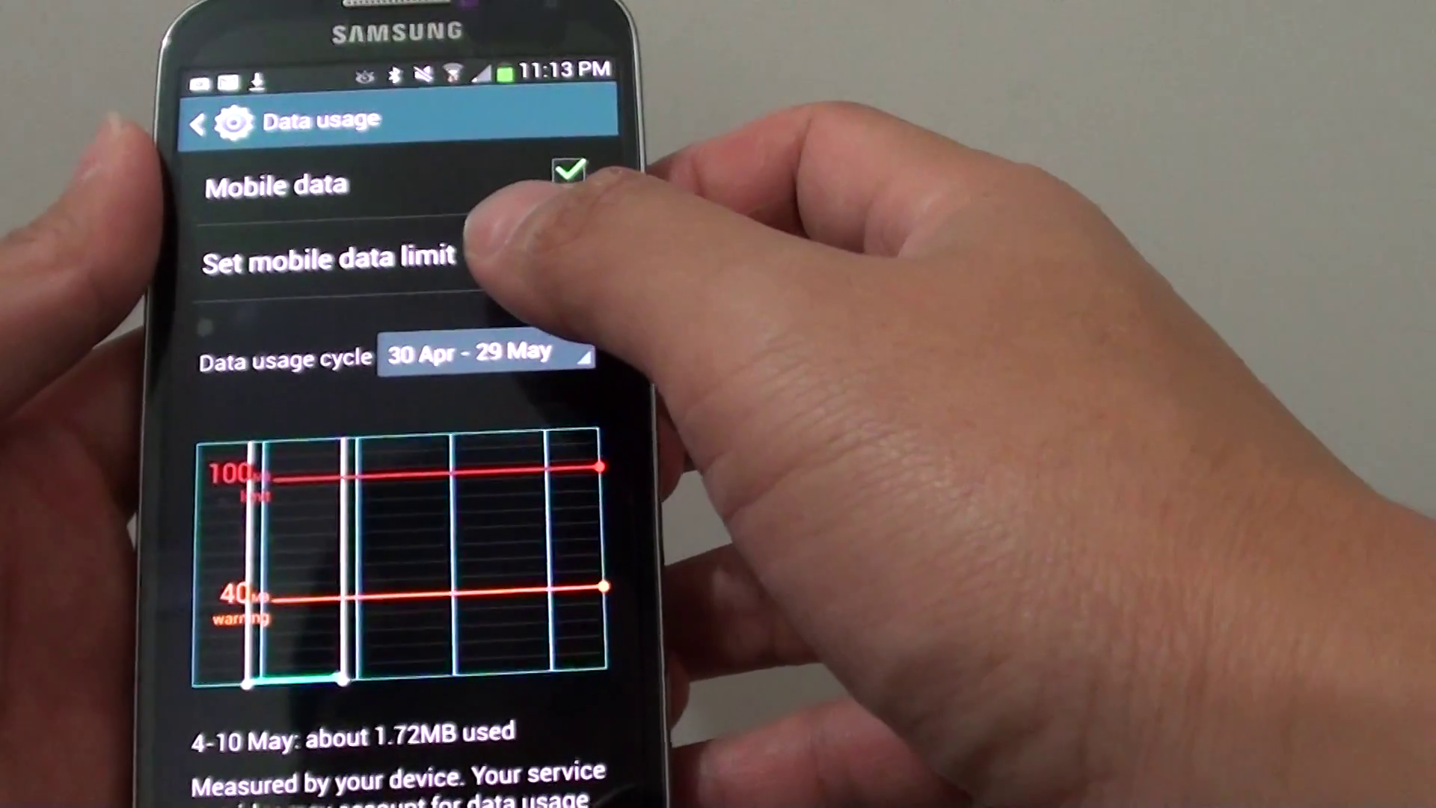
# Scroll up and down the per-app Data usage list, then return home
pyautogui.click(600, 269)
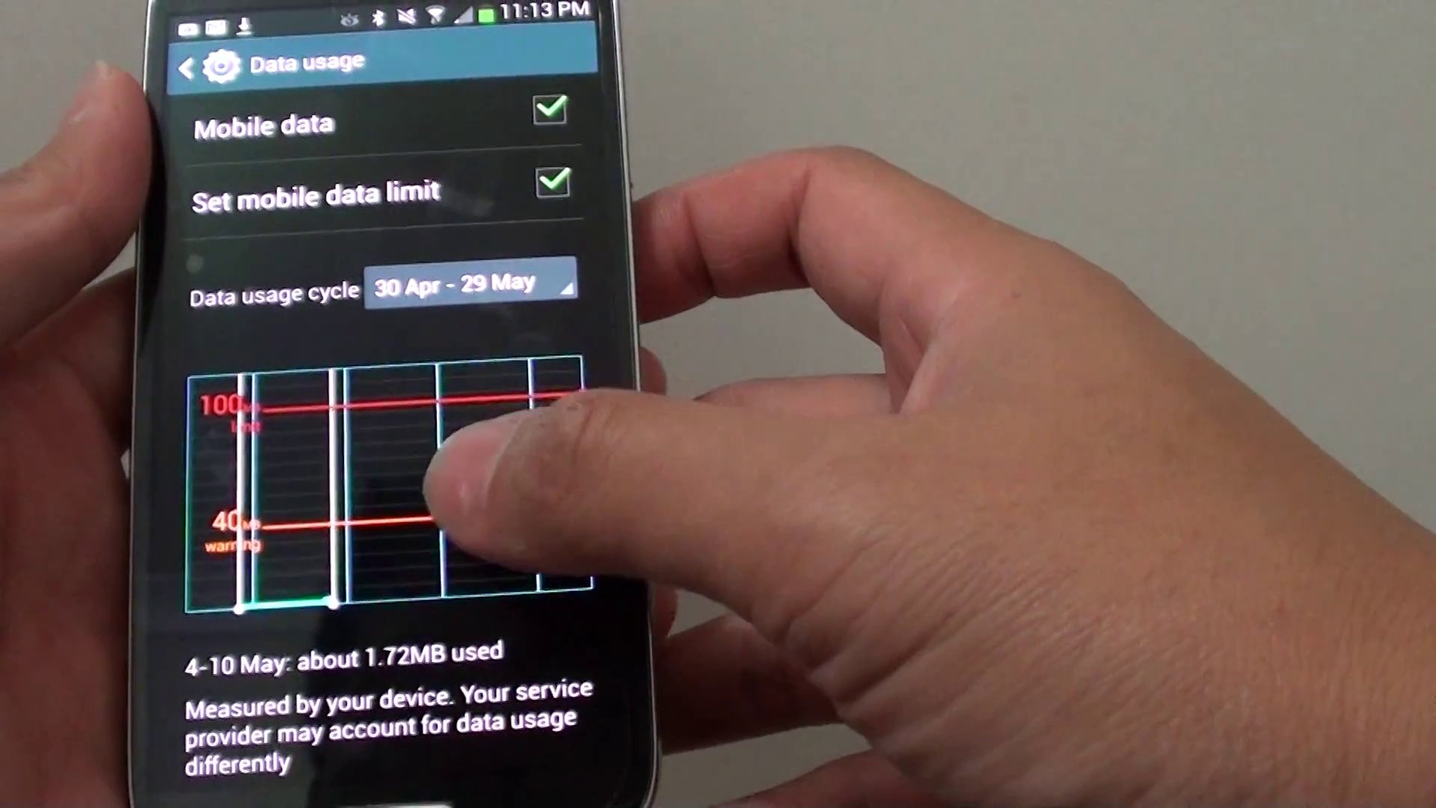
pyautogui.moveTo(483, 562); pyautogui.dragTo(494, 337)
pyautogui.moveTo(483, 460); pyautogui.dragTo(514, 272)
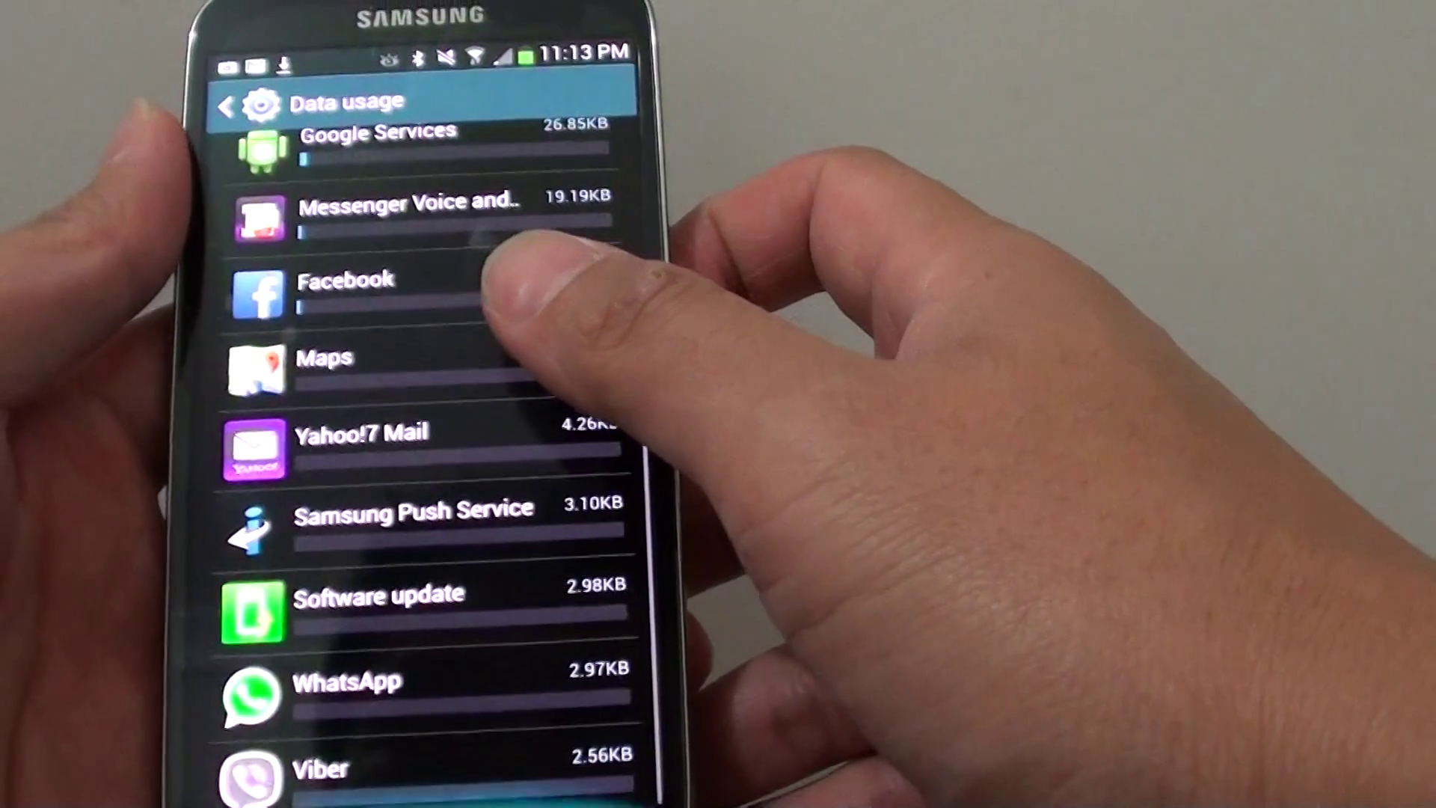
pyautogui.moveTo(449, 336); pyautogui.dragTo(371, 482)
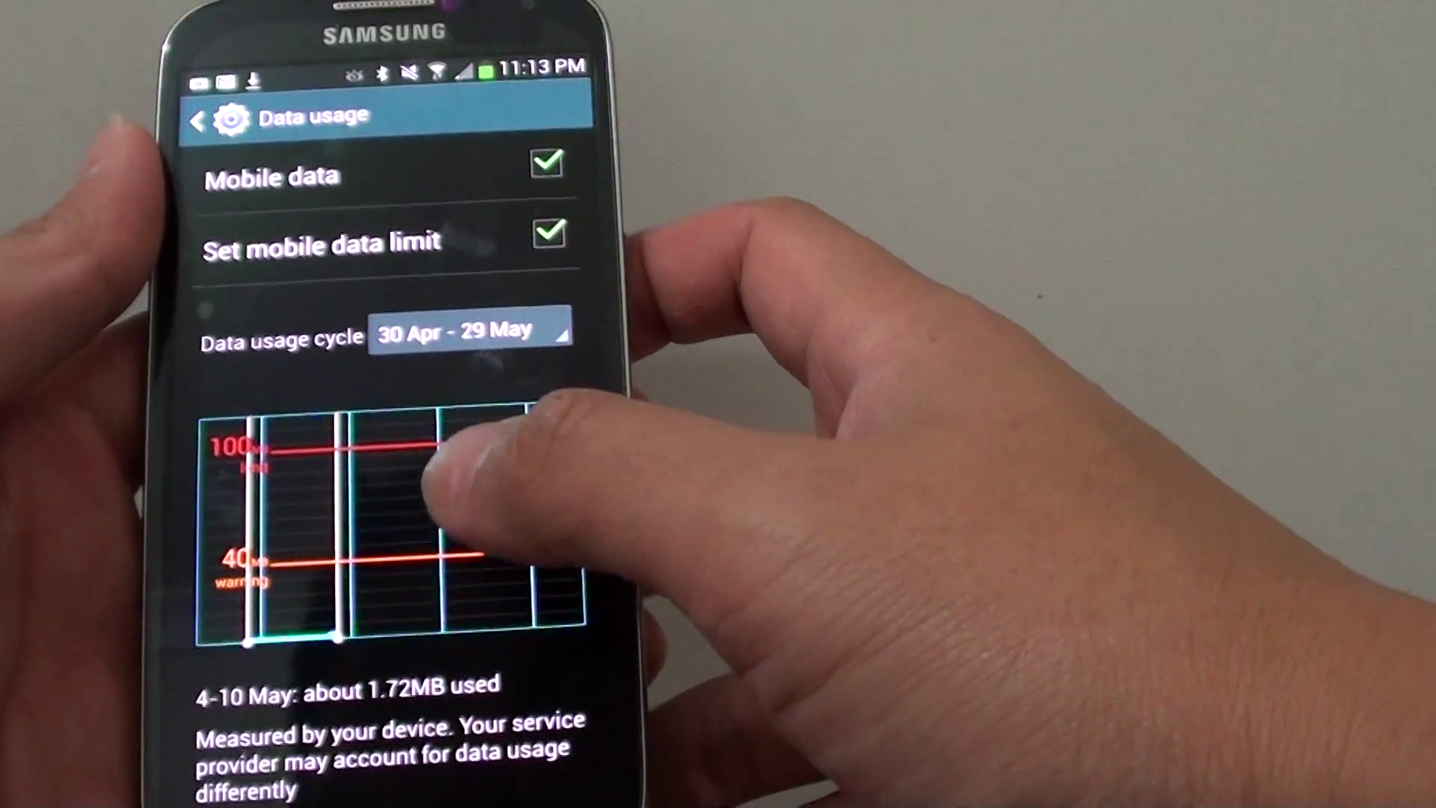
pyautogui.scroll(-10, 383, 449)
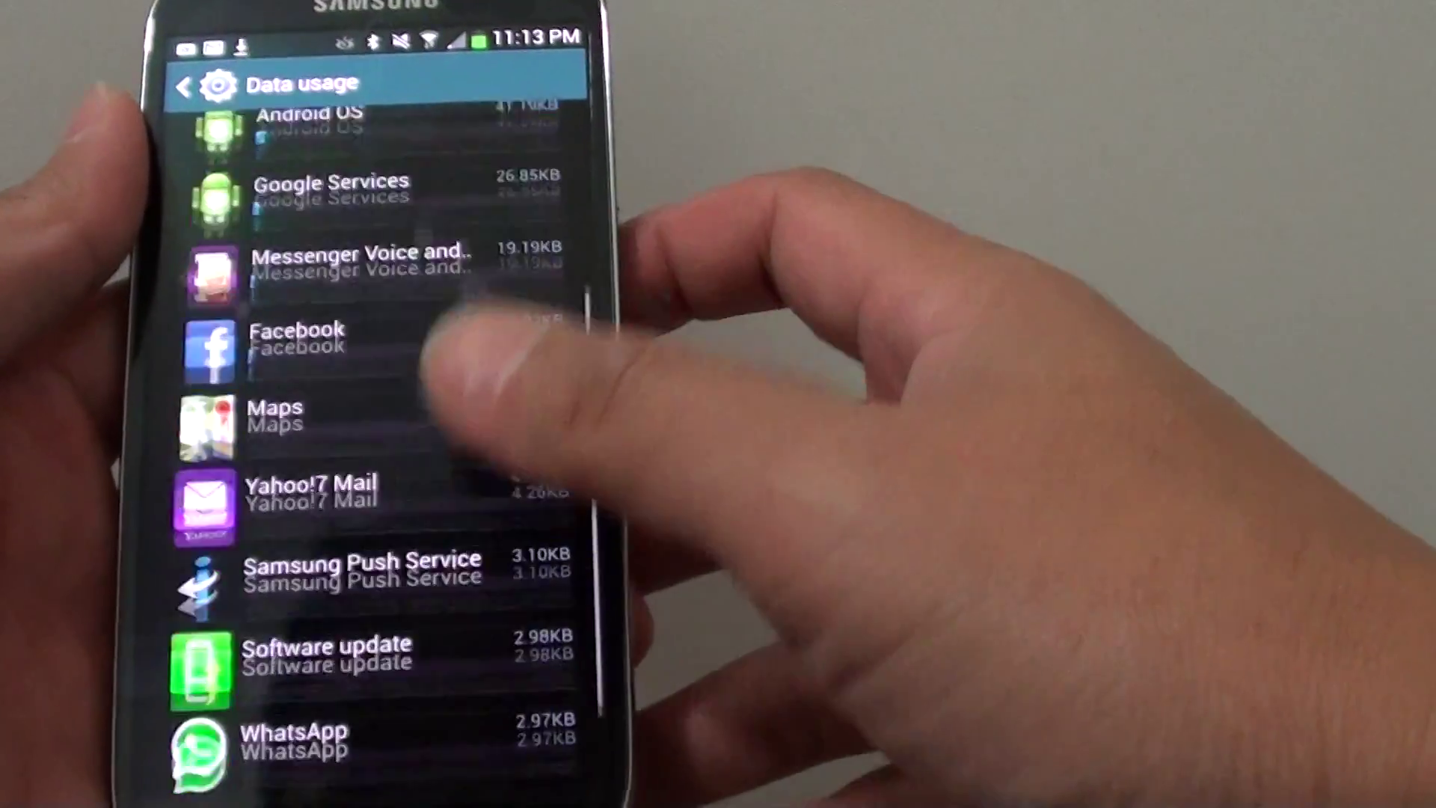
pyautogui.press('Home')
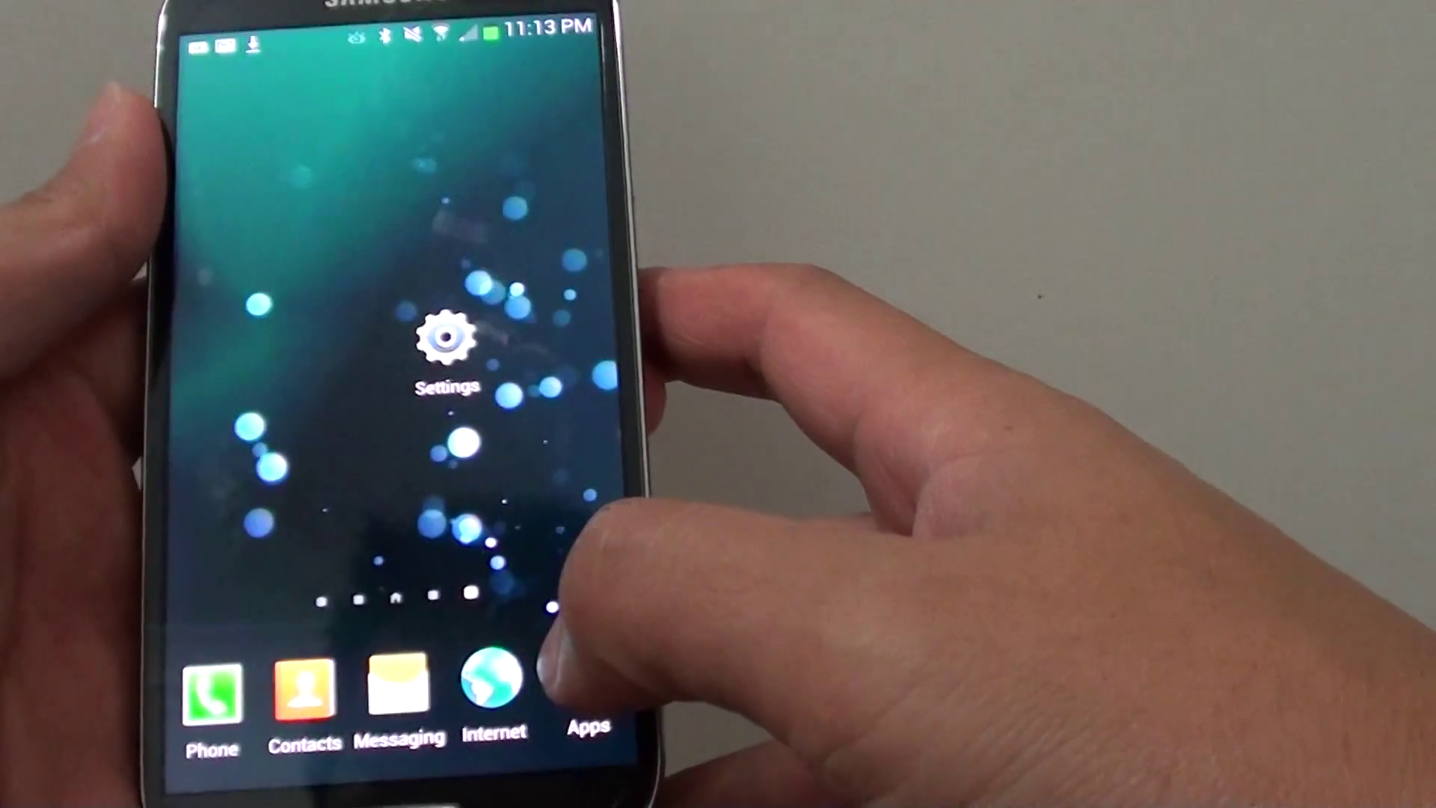